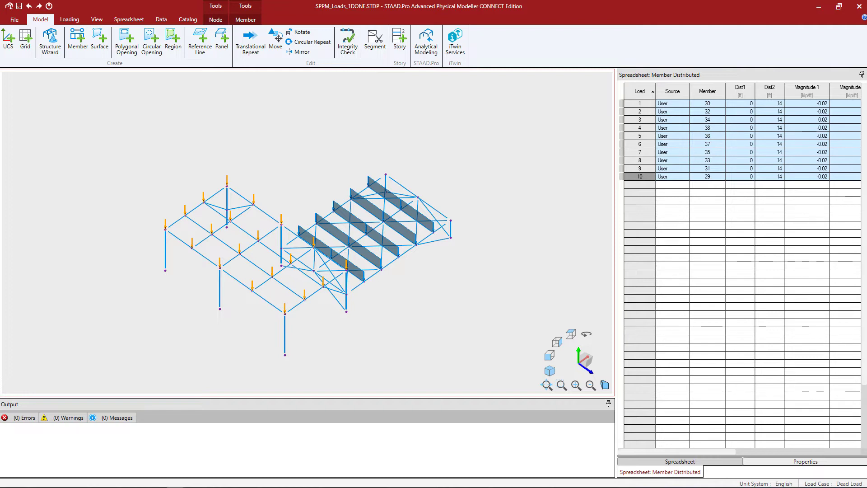
- Select the three long parallel roof beams spanning beneath the loaded cross members and display their local axes
click(128, 150)
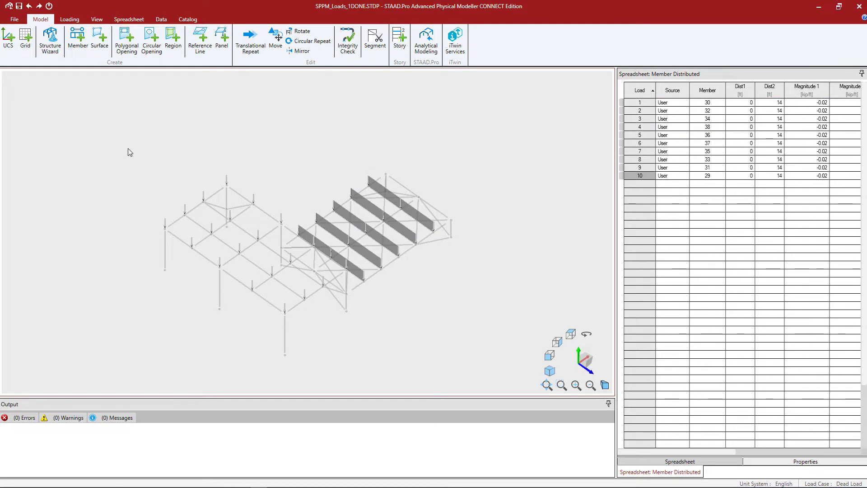
click(330, 217)
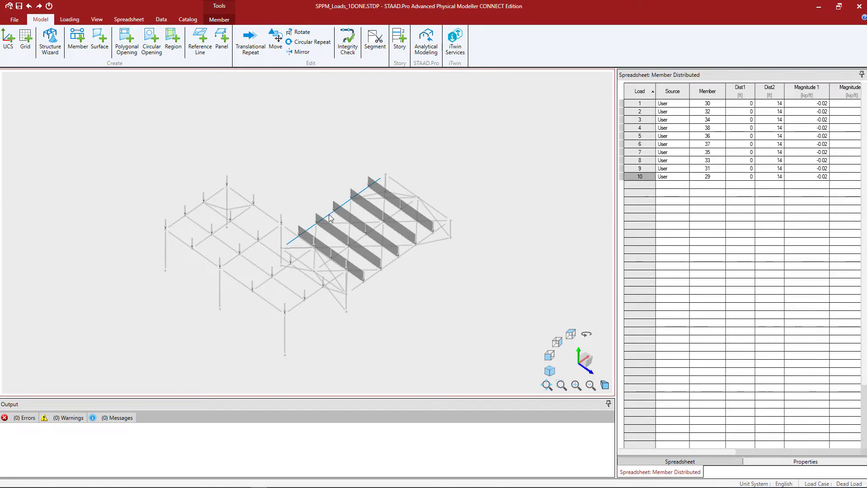
ctrl+click(378, 226)
ctrl+click(404, 253)
click(98, 19)
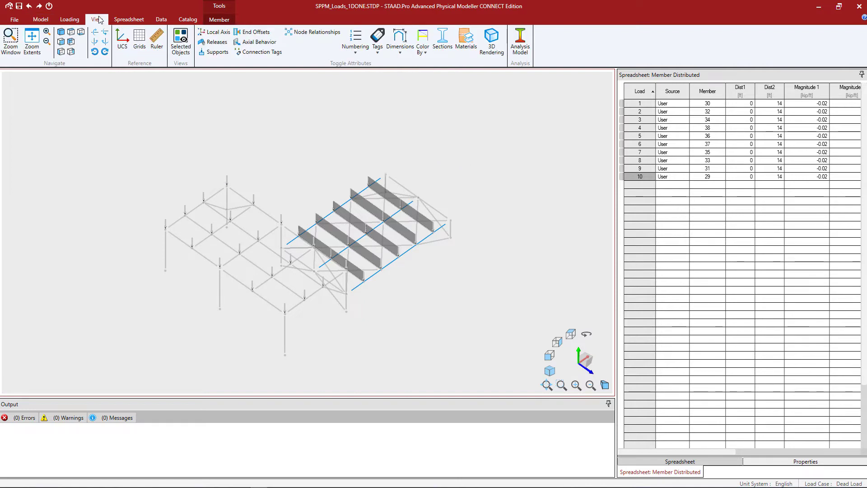
click(213, 52)
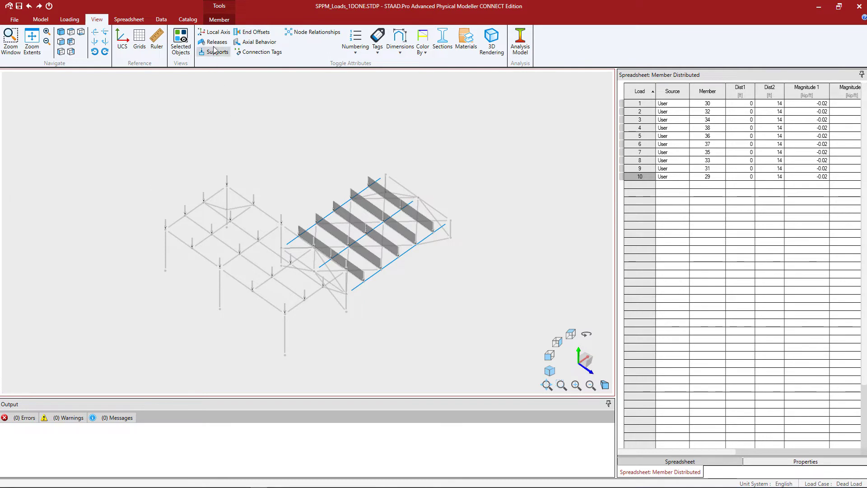
click(215, 32)
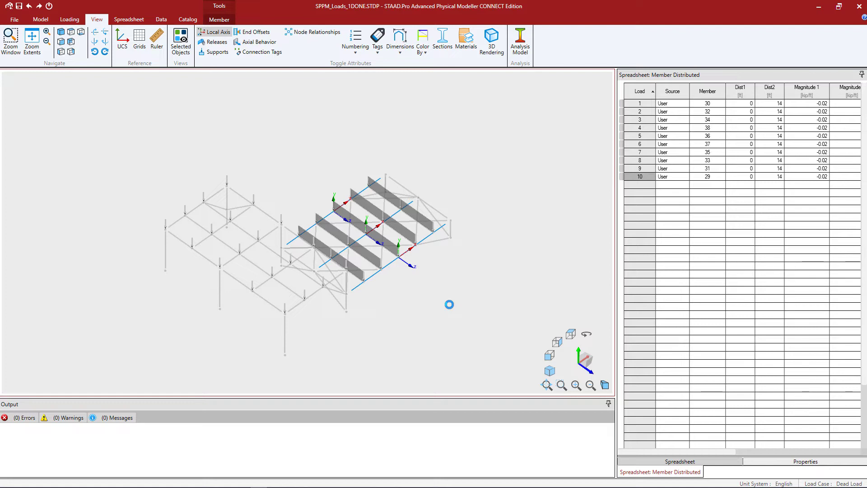
- Start a member distributed load on the selected beams, using the Snow Load case and the Variable load type
click(220, 21)
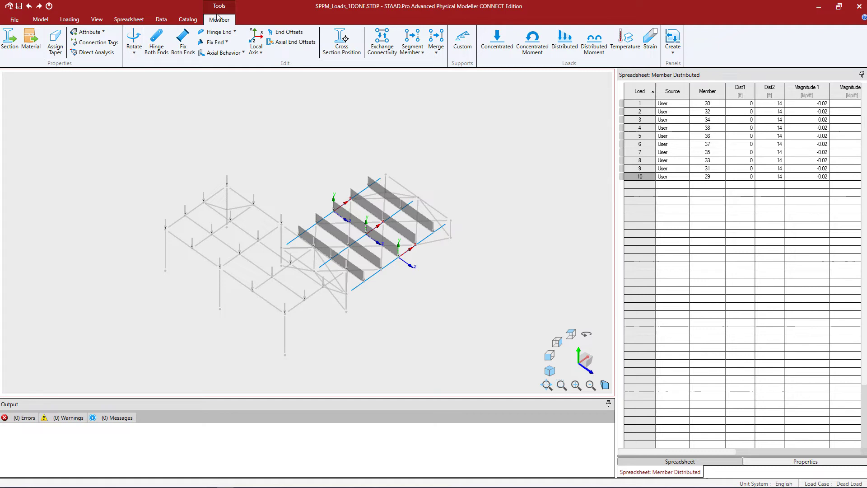
click(564, 41)
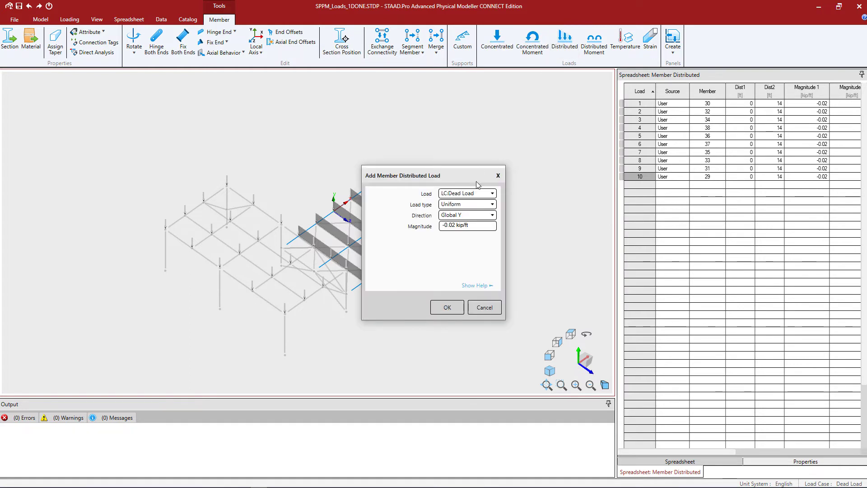
click(476, 195)
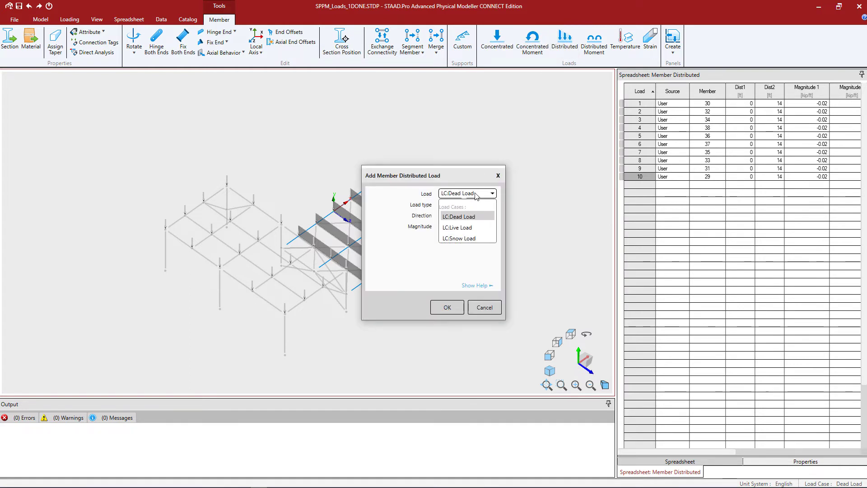
click(472, 237)
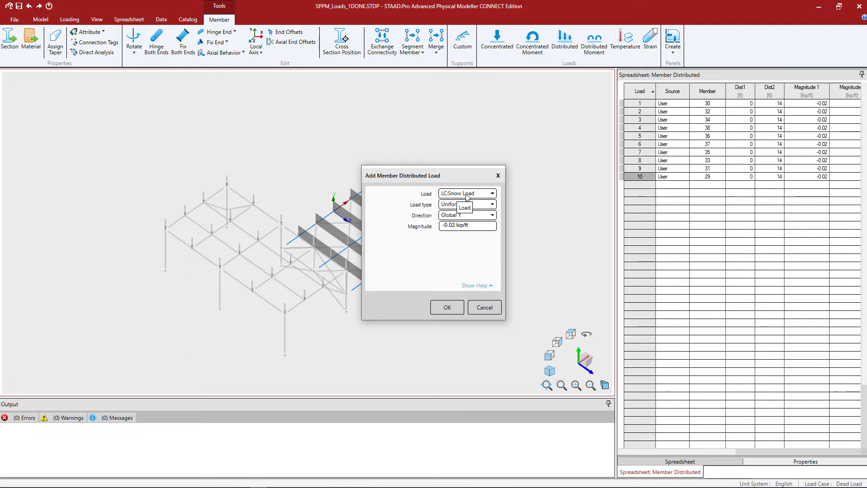
click(486, 206)
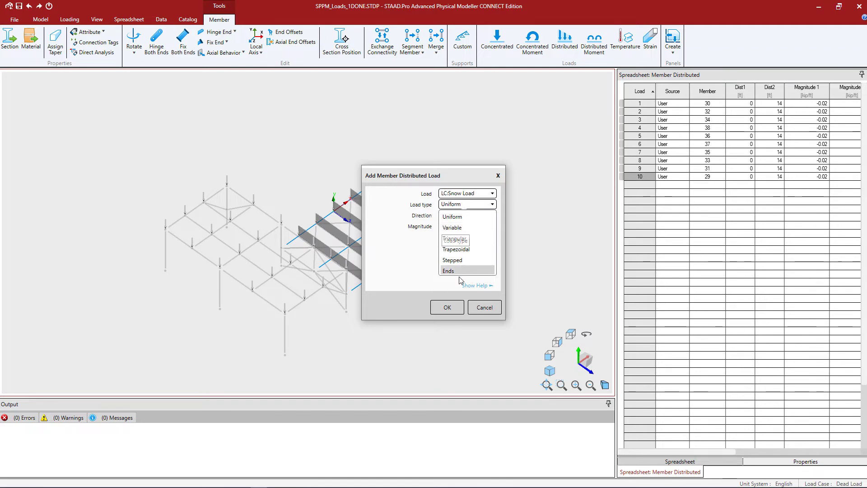
click(478, 227)
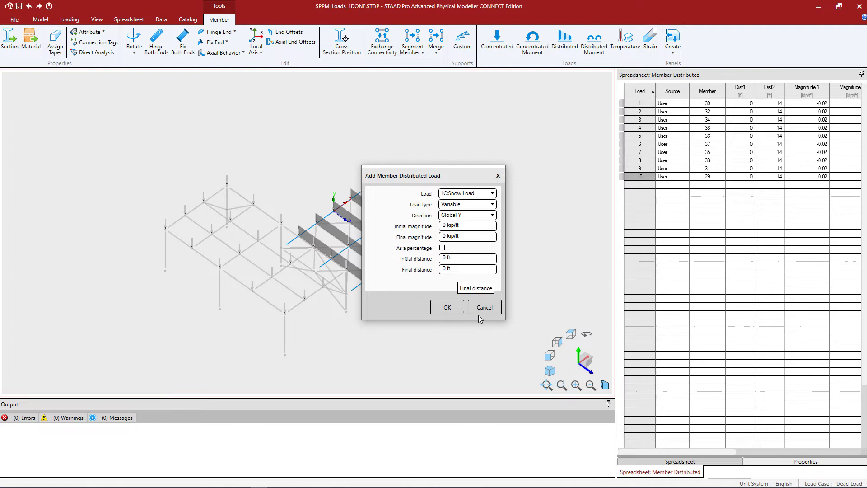
- Examine the dialog's help for the available distributed load types and load directions
click(475, 286)
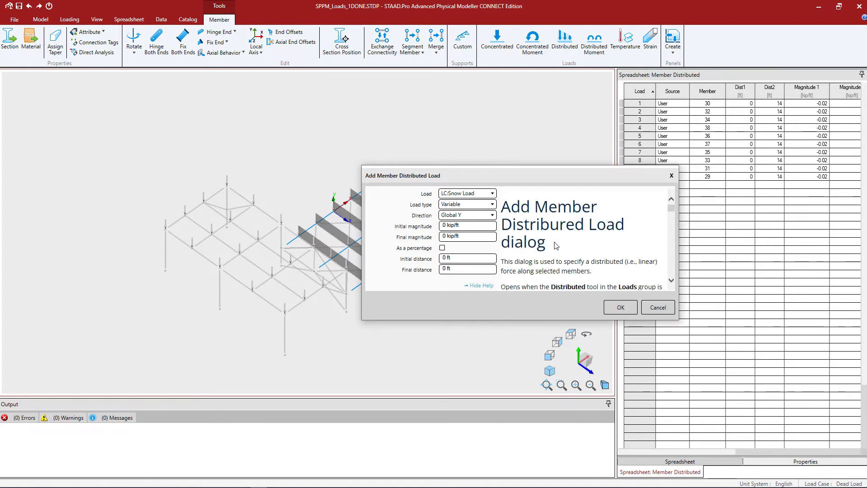
scroll(560, 240, down, 2)
scroll(561, 241, down, 10)
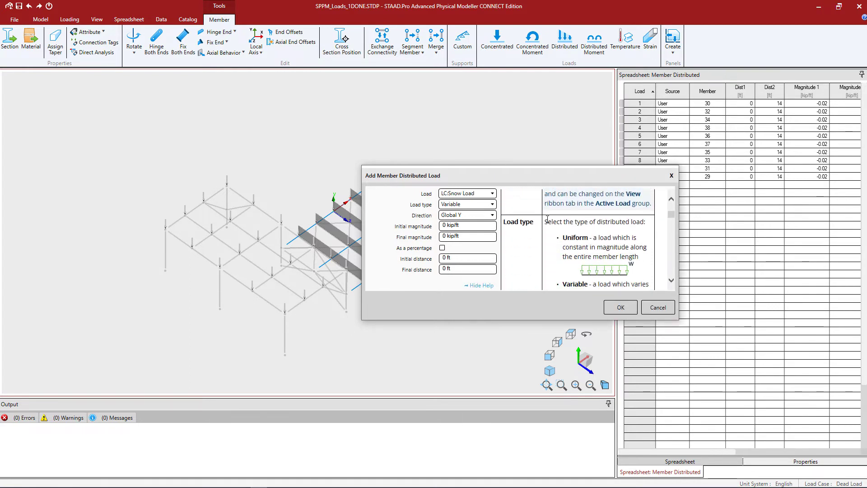
scroll(565, 231, up, 1)
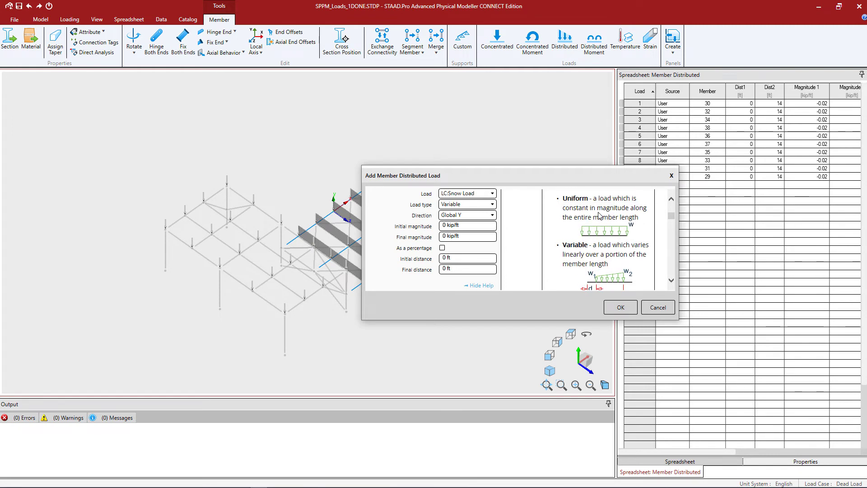
scroll(637, 231, down, 6)
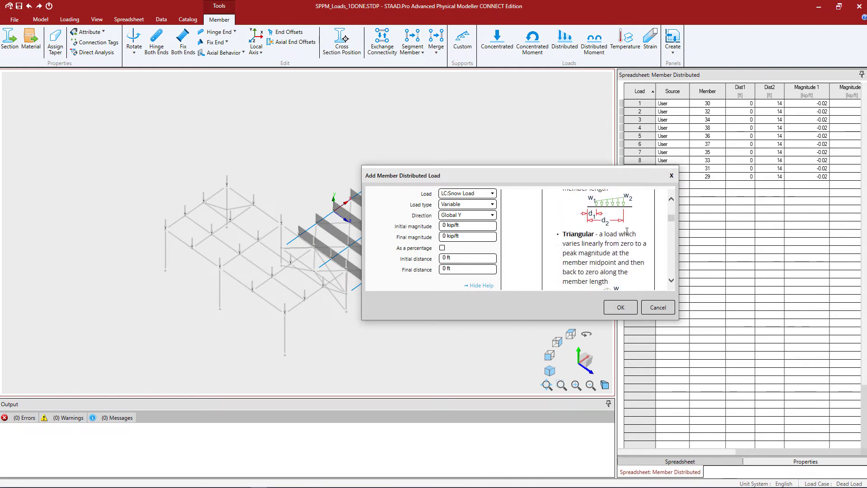
scroll(601, 237, down, 3)
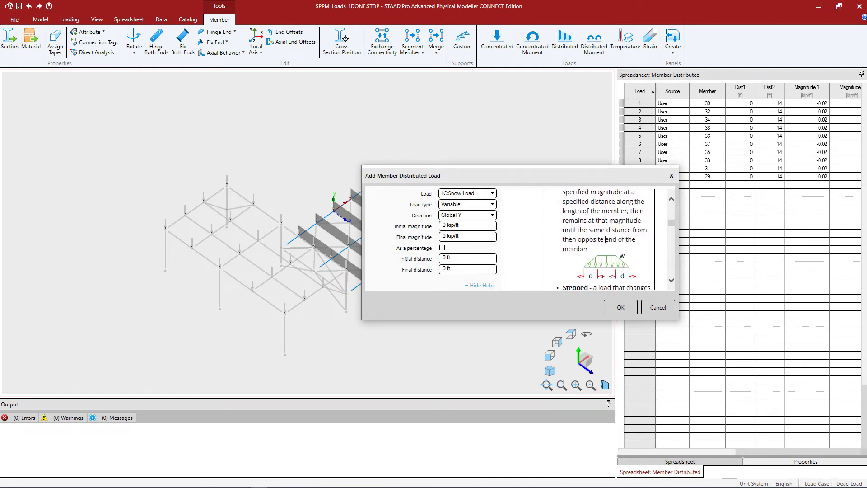
scroll(605, 239, down, 7)
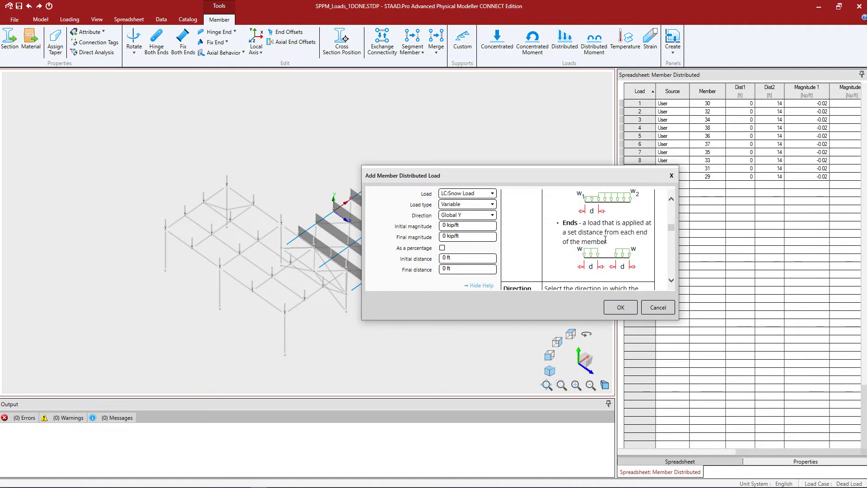
scroll(605, 241, down, 3)
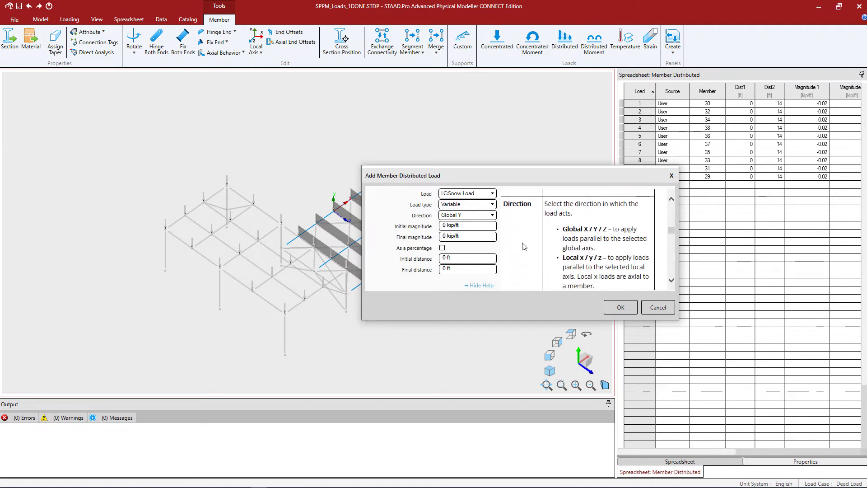
- Set the load in Global Y with an initial magnitude of -0.08 kip/ft and a final magnitude of -0.04 kip/ft
click(475, 217)
click(475, 216)
click(445, 226)
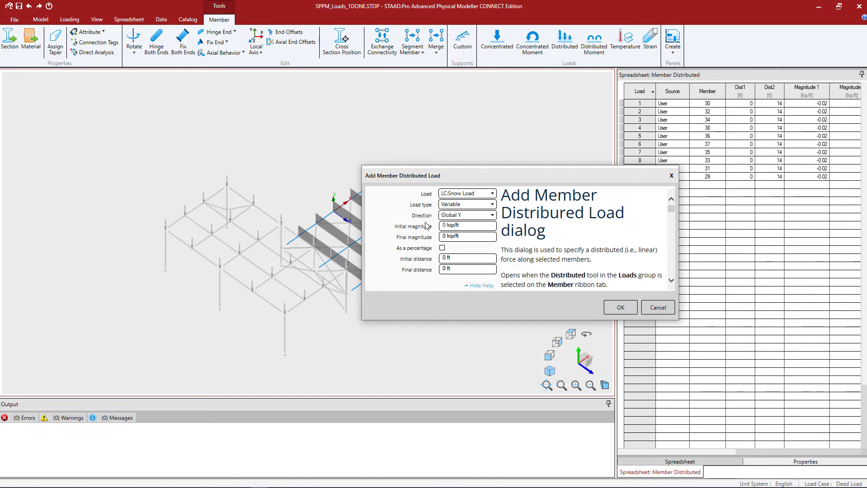
text(-0.08)
click(447, 237)
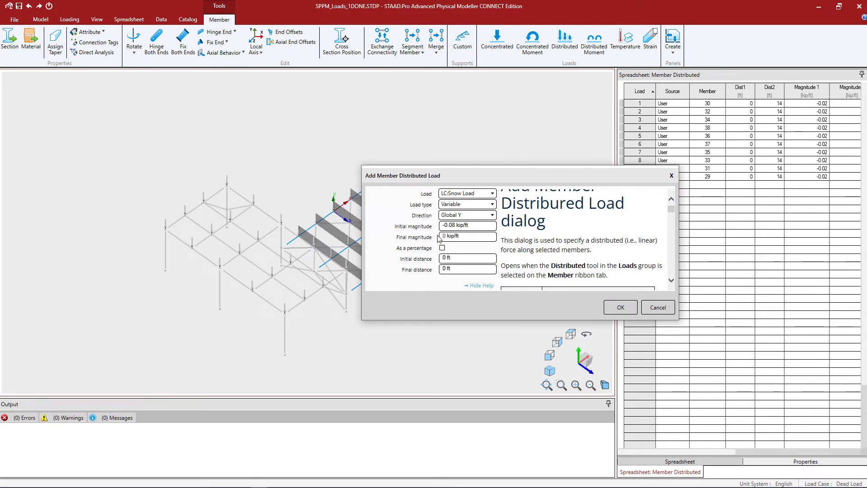
key(BackSpace)
text(-0.05)
key(BackSpace)
text(4)
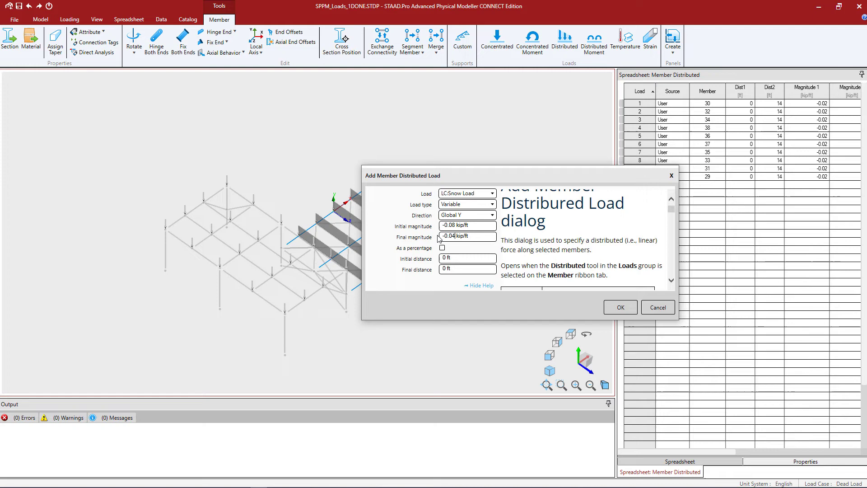
- Set the load's final distance to 12 ft with an initial distance of 0 ft, and apply it to the beams
scroll(455, 261, down, 1)
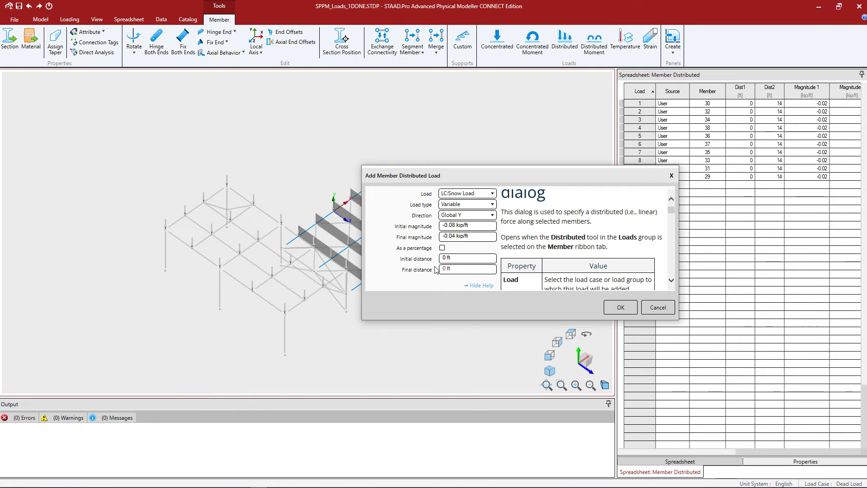
text(2)
key(shift+Tab)
click(625, 307)
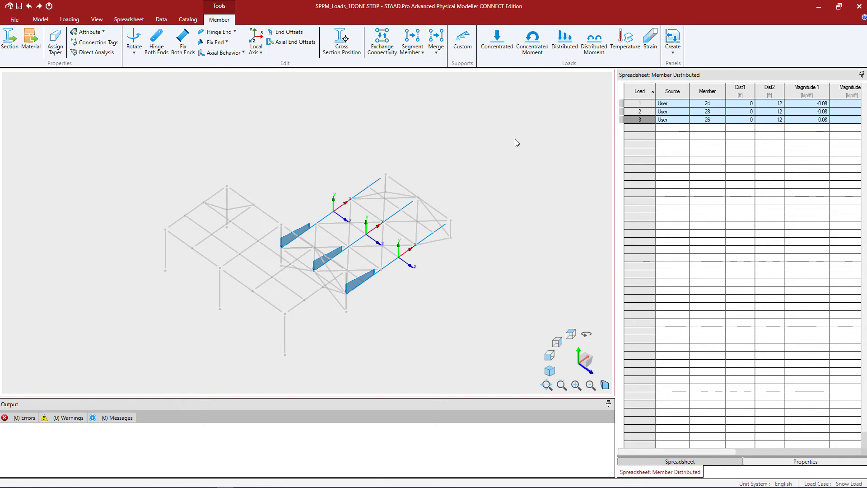
- Add a second snow load to the same beams, with -0.04 kip/ft at both ends, from 12 ft to 45 ft
click(564, 55)
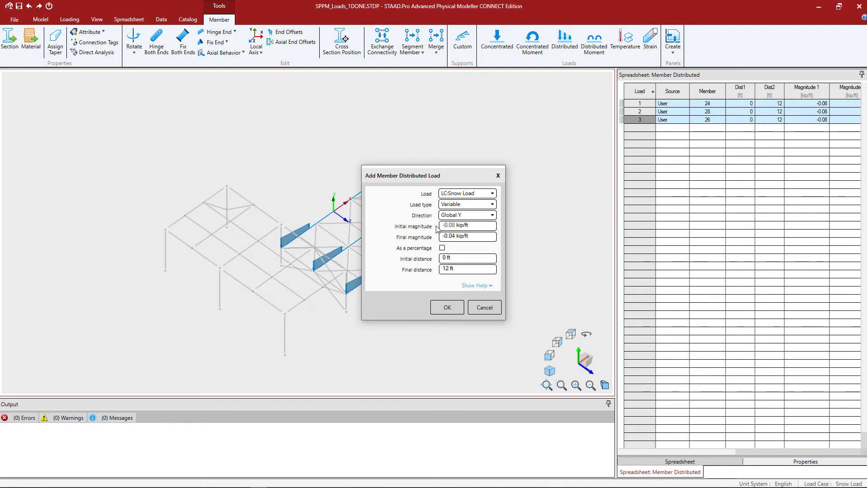
text(-0.04)
text(12)
click(447, 269)
text(45)
click(444, 308)
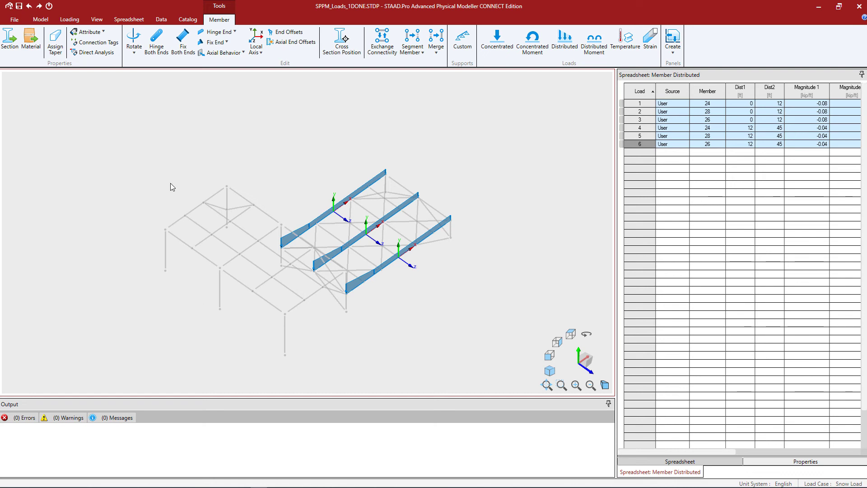
- Switch the active load case to Dead Load to view its loads, and return to Snow Load
click(125, 21)
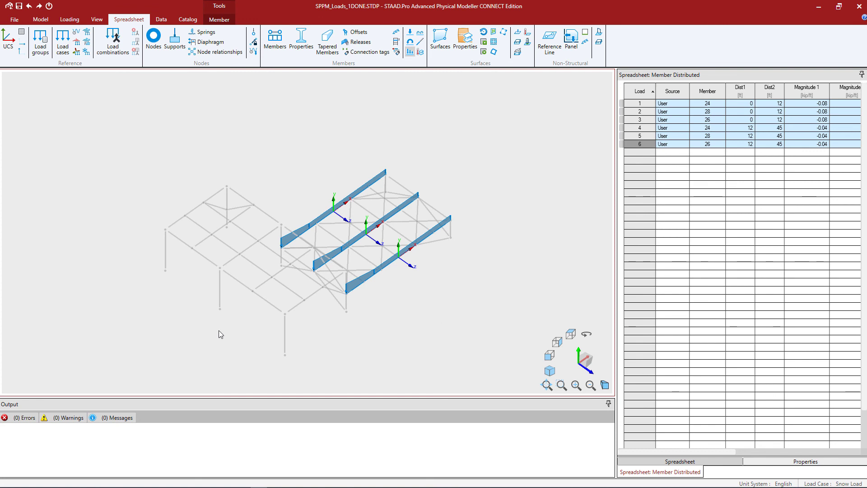
click(70, 19)
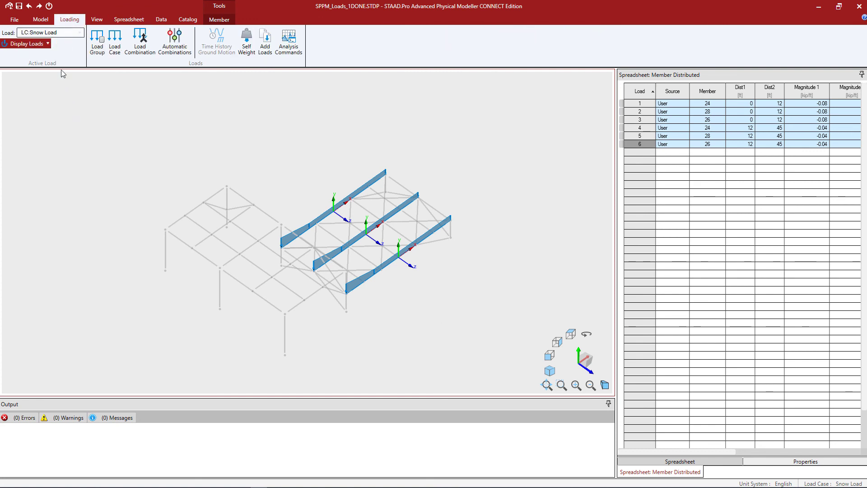
click(81, 33)
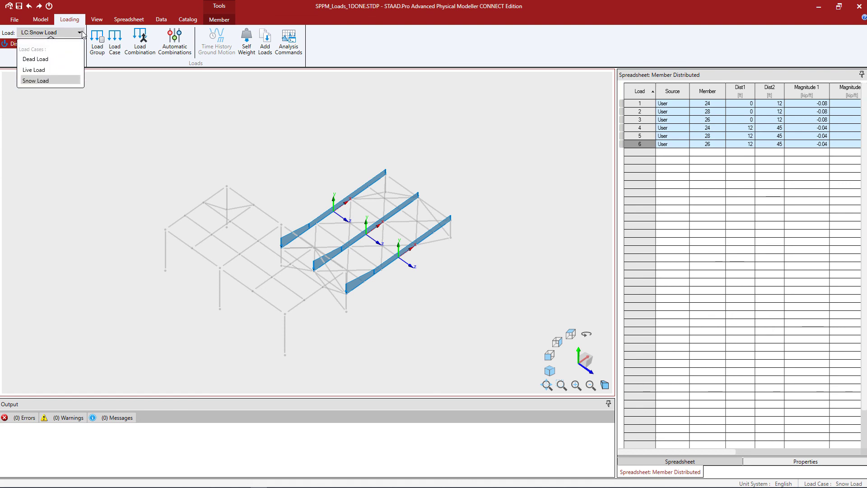
click(45, 58)
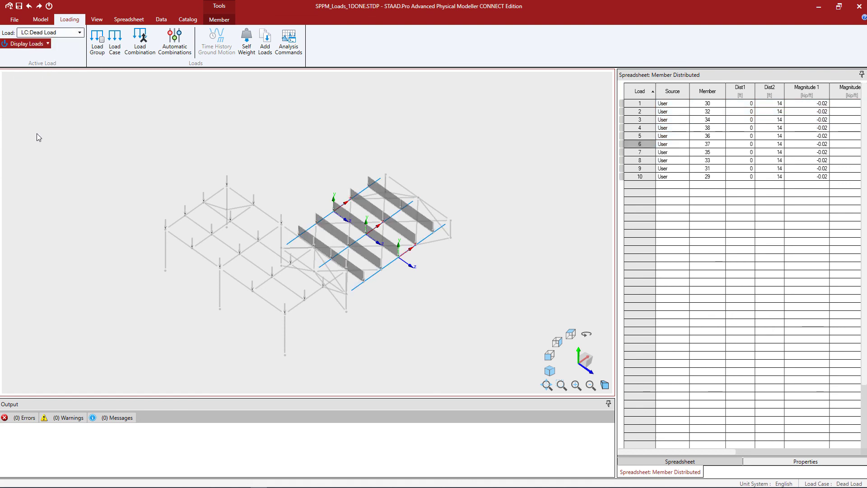
click(80, 33)
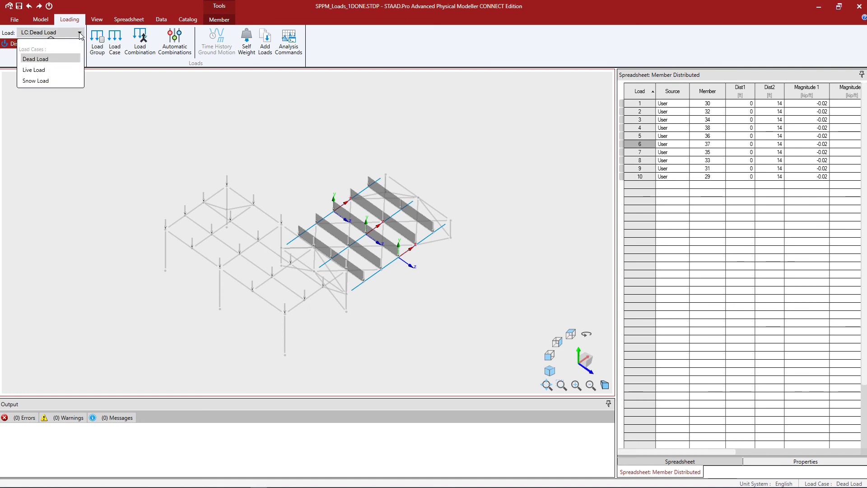
click(48, 80)
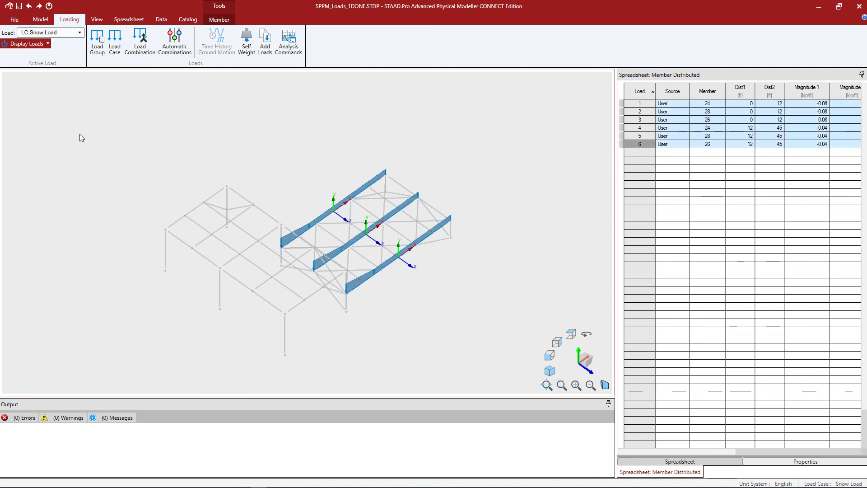